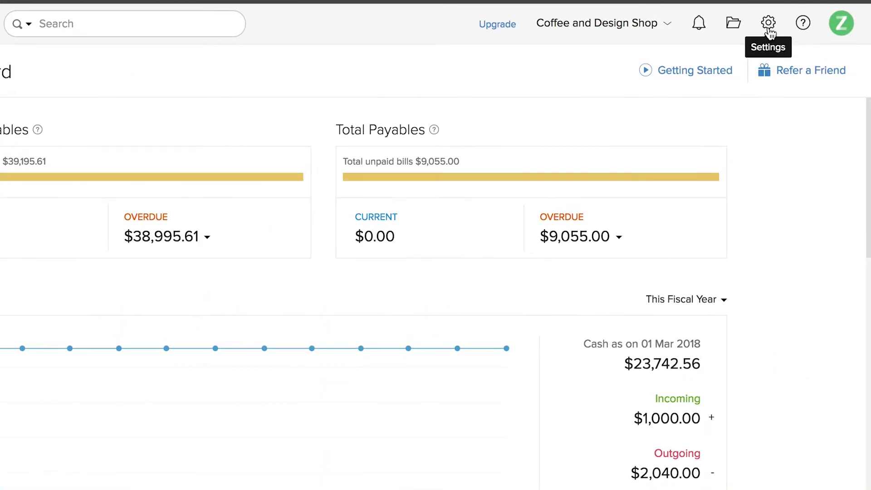
# In Settings > Preferences > Items, enable inventory tracking and reorder-point notifications.
pyautogui.click(768, 24)
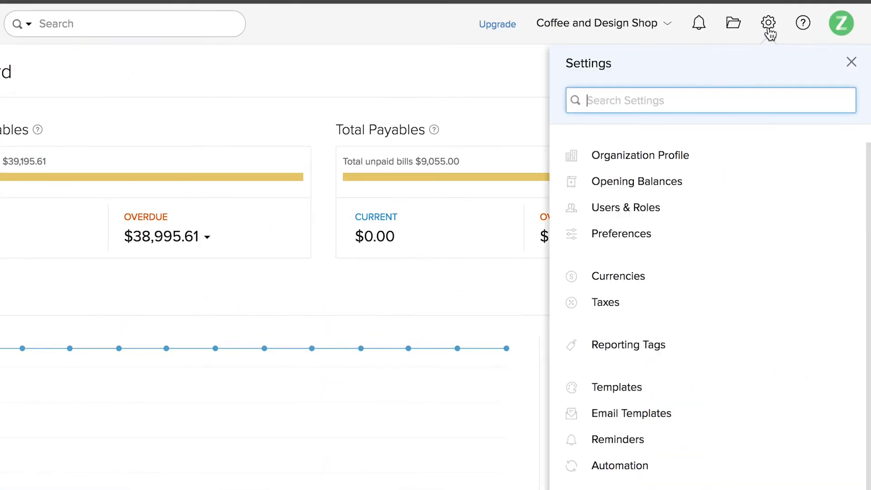
pyautogui.click(686, 233)
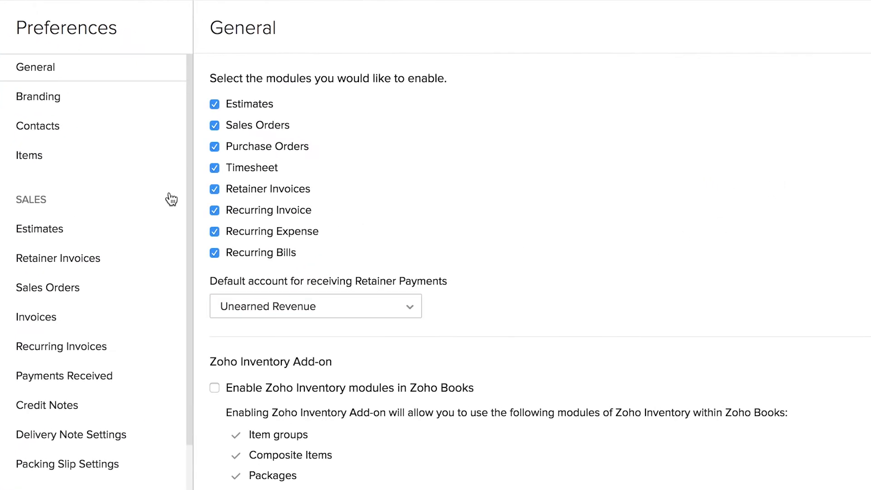
pyautogui.click(65, 157)
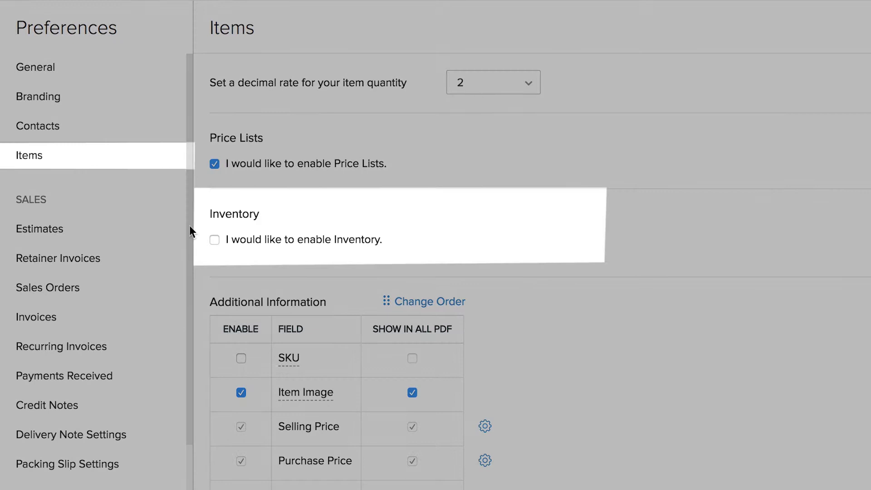
pyautogui.click(214, 239)
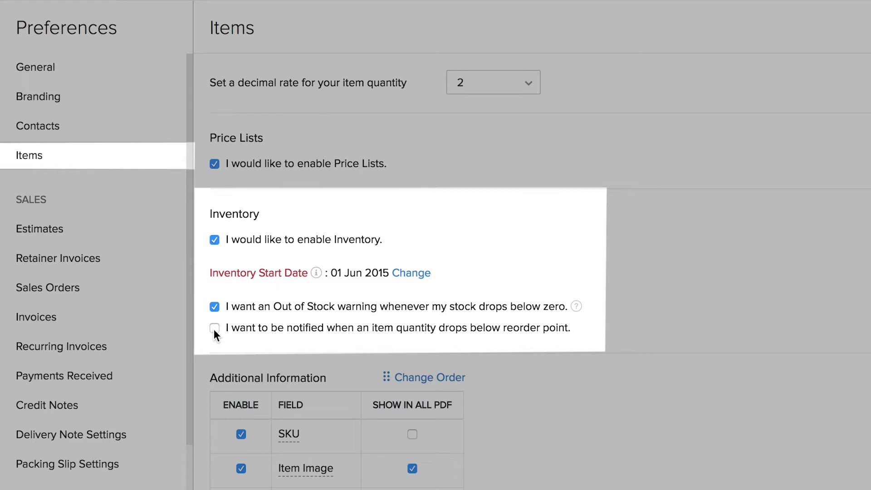
pyautogui.click(214, 328)
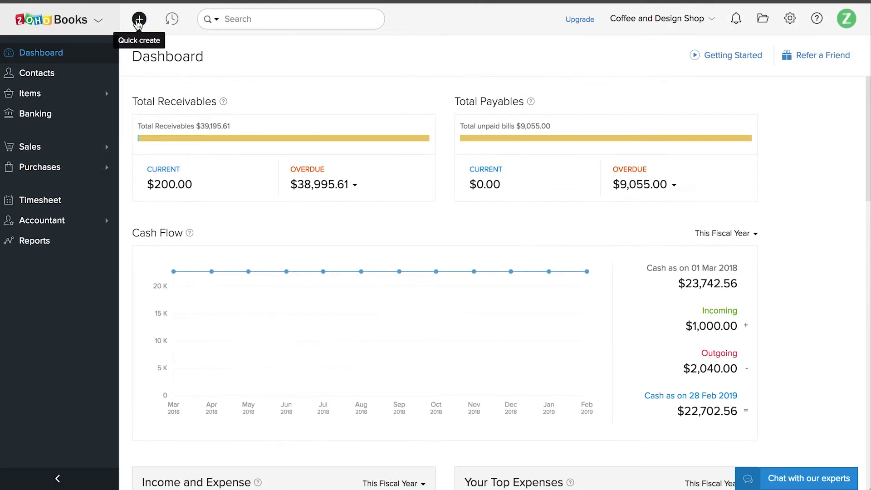
# Start a new Designer Coffee Mug item selling at 10, buying at 5, with inventory tracked.
pyautogui.click(139, 19)
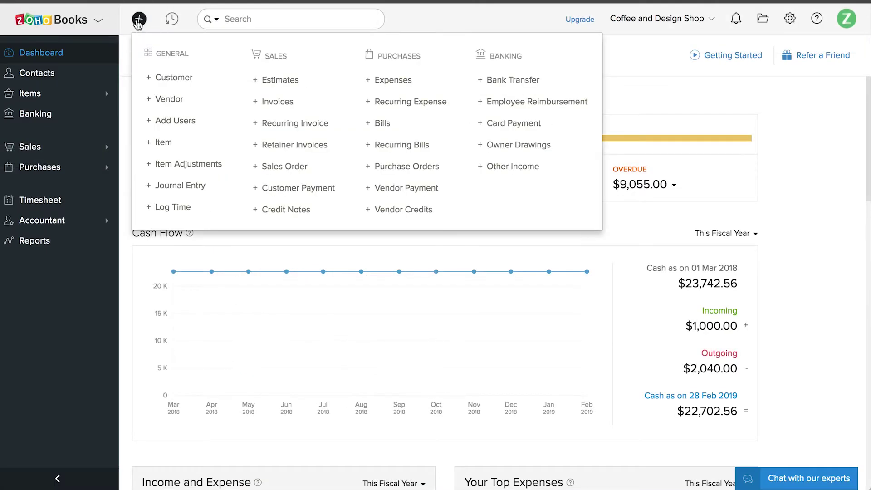
pyautogui.click(166, 143)
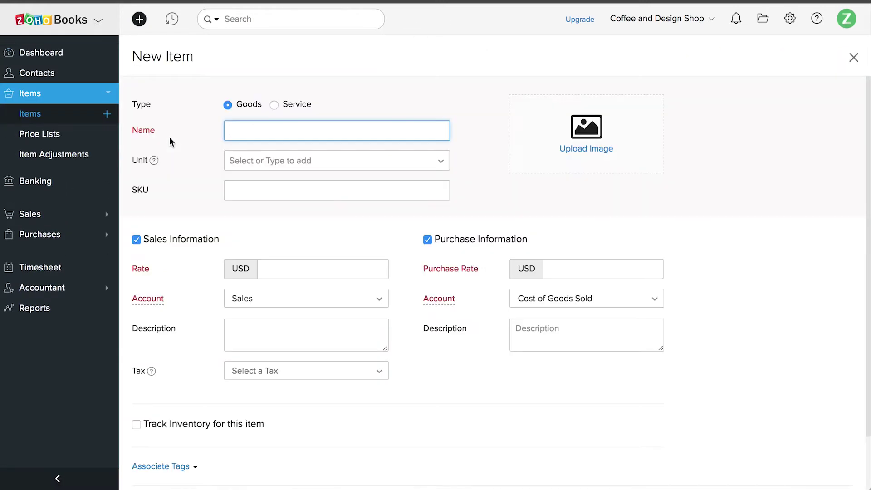
pyautogui.click(318, 268)
pyautogui.write('10')
pyautogui.click(569, 268)
pyautogui.write('5')
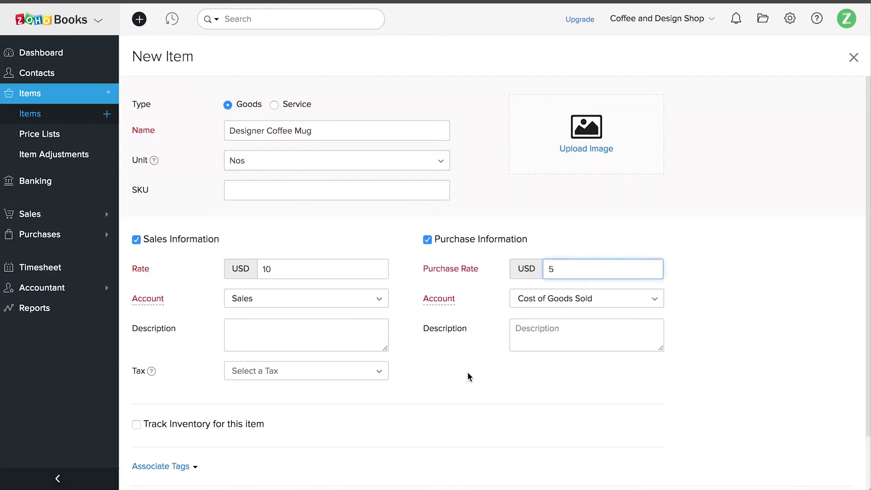
pyautogui.click(135, 424)
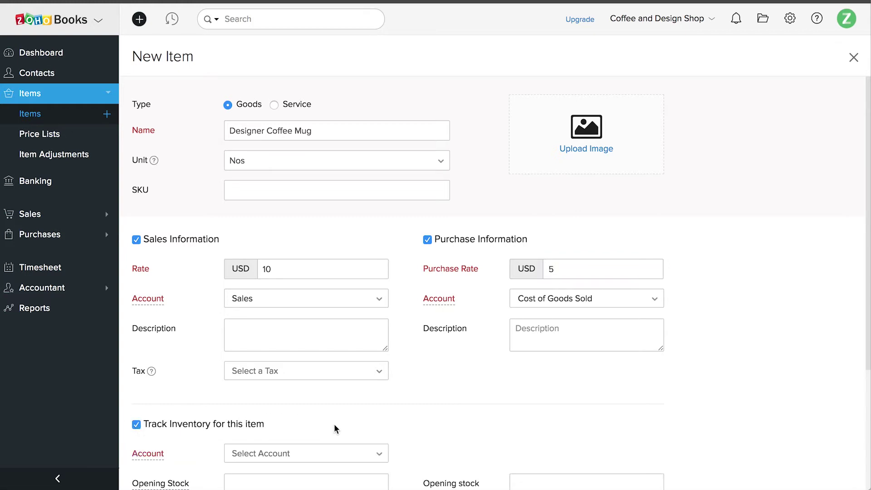
# Set Inventory Asset as the stock account, opening stock 1 at rate 15, reorder point 5.
pyautogui.scroll(-2, 334, 429)
pyautogui.scroll(-3, 334, 429)
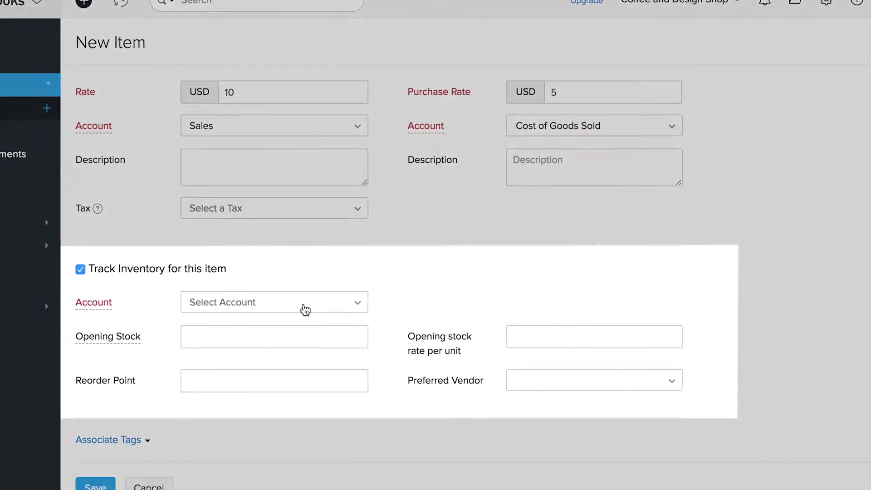
pyautogui.click(333, 286)
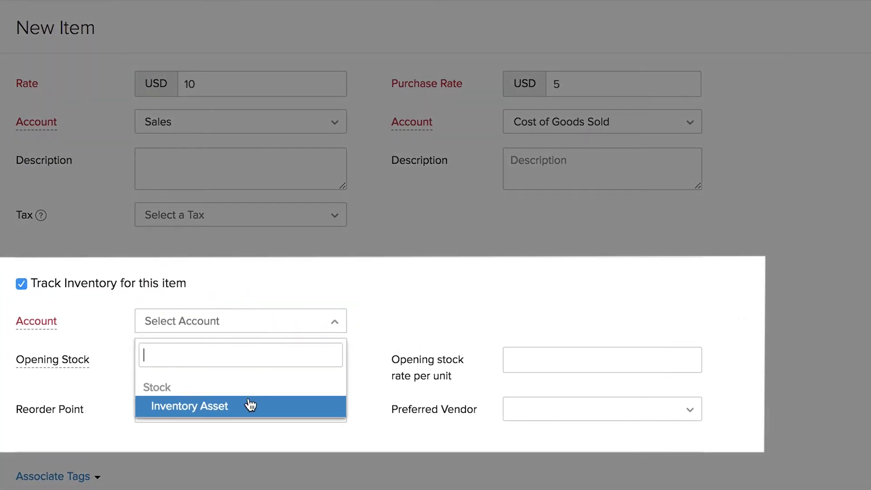
pyautogui.click(250, 405)
pyautogui.click(202, 351)
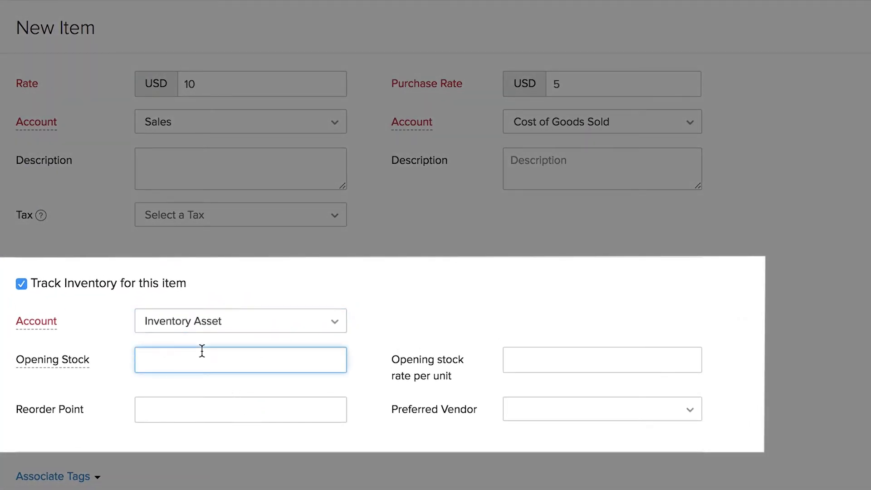
pyautogui.write('1')
pyautogui.click(523, 361)
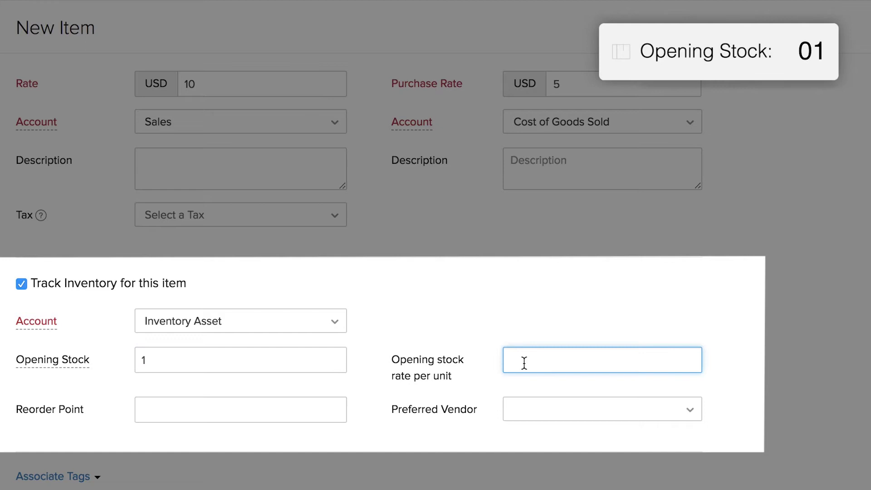
pyautogui.write('1')
pyautogui.write('5')
pyautogui.click(224, 403)
pyautogui.write('5')
# Choose Ace World Wide Moving & Stge as preferred vendor and save the item.
pyautogui.click(519, 410)
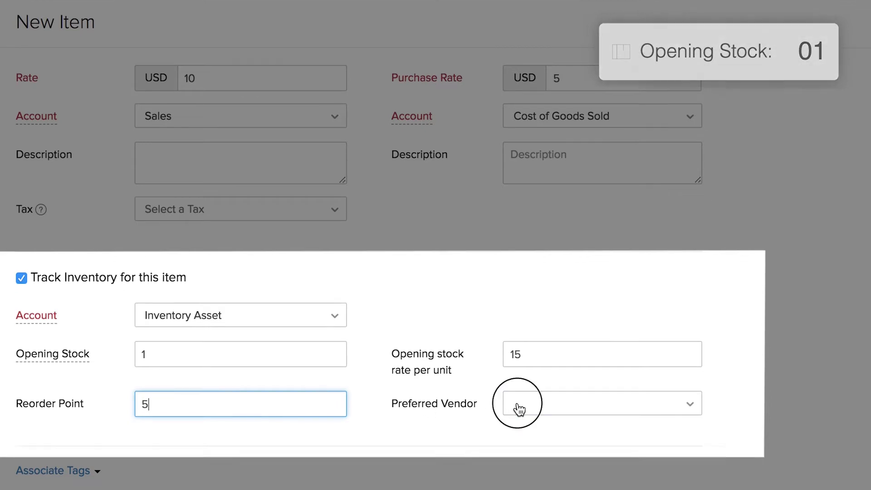
pyautogui.click(543, 392)
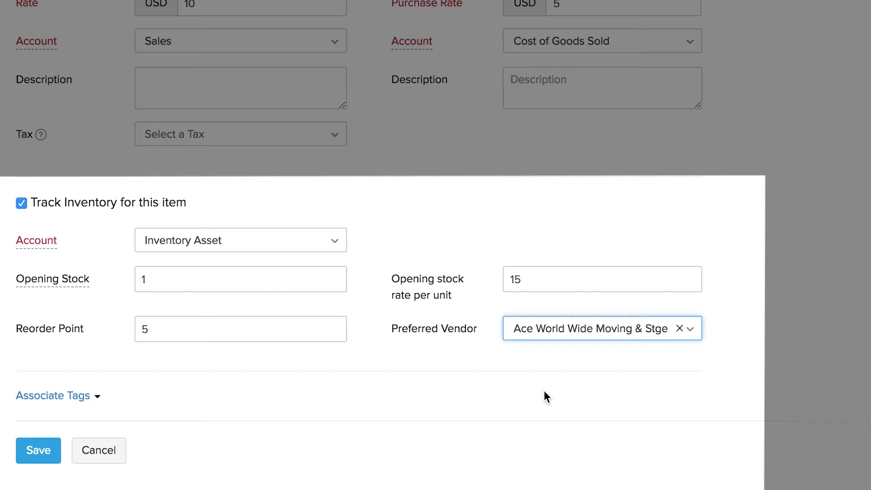
pyautogui.click(46, 451)
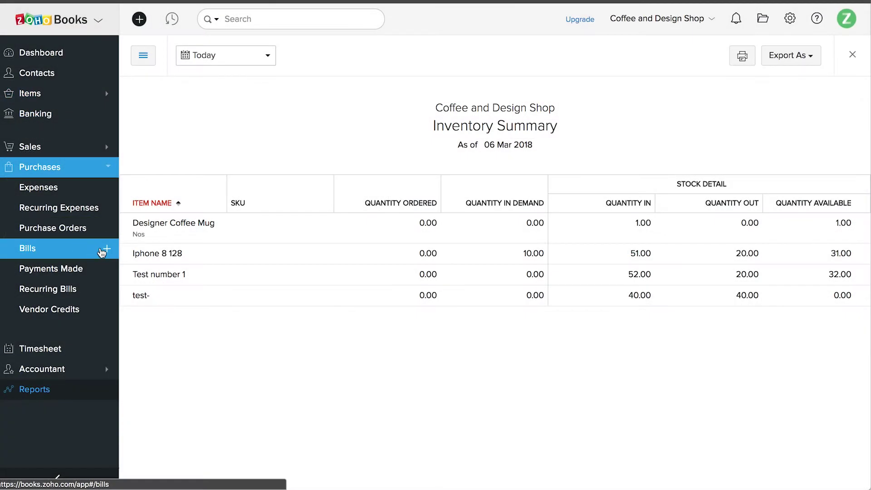
# Save Bill-0031 for 50 Designer Coffee Mugs at 5 each as open.
pyautogui.click(106, 249)
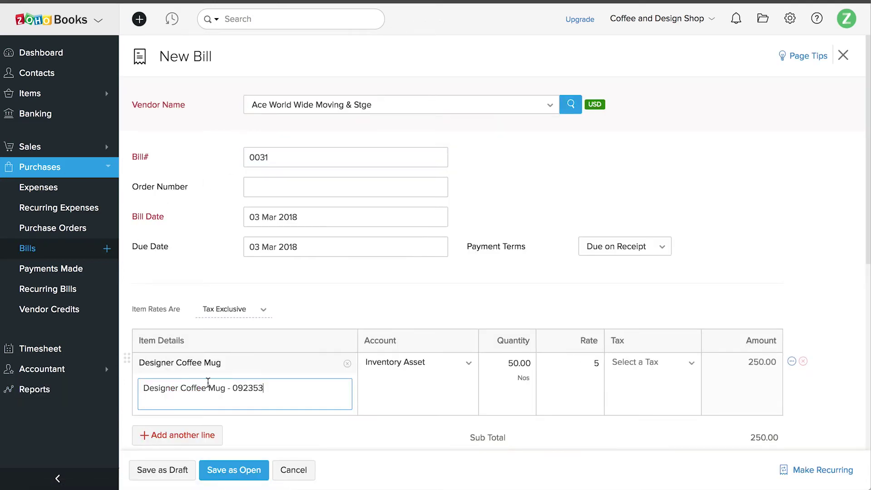
pyautogui.click(819, 390)
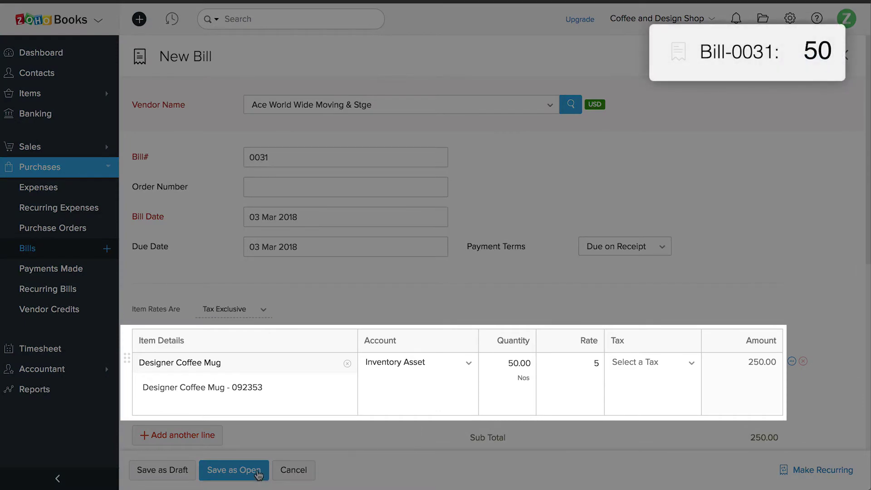
pyautogui.click(258, 472)
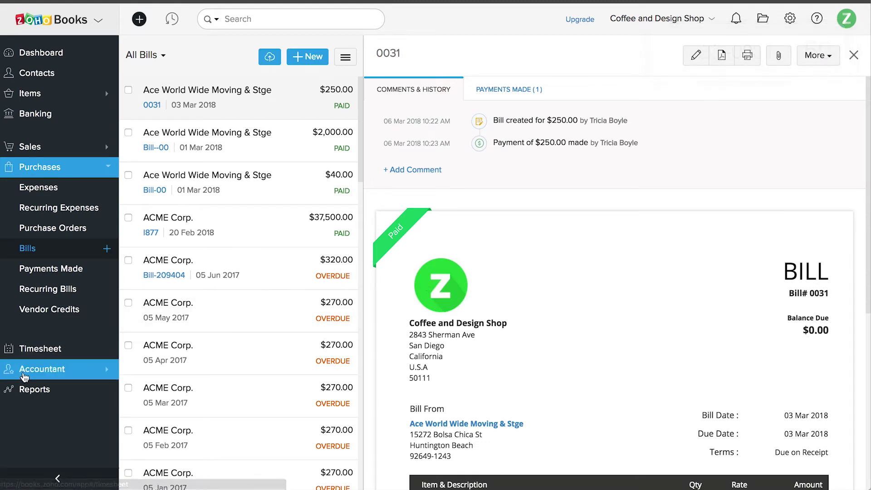
# View the Inventory Summary report showing 51 mugs available.
pyautogui.click(37, 389)
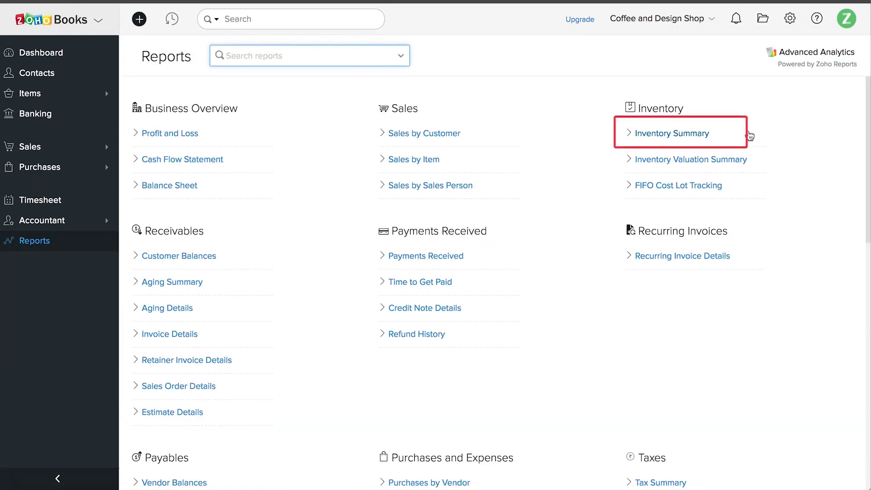
pyautogui.click(681, 136)
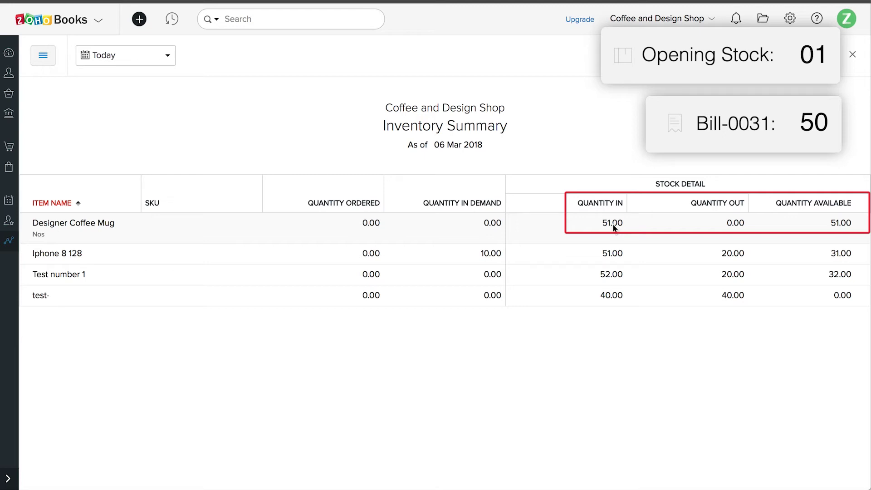
pyautogui.click(16, 157)
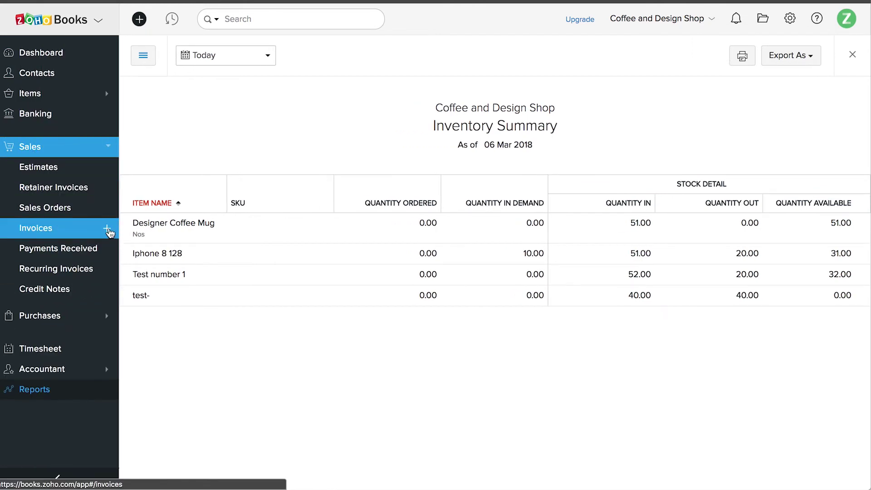
# Create invoice INV-303 for 20 Designer Coffee Mugs and save it as a draft.
pyautogui.click(107, 228)
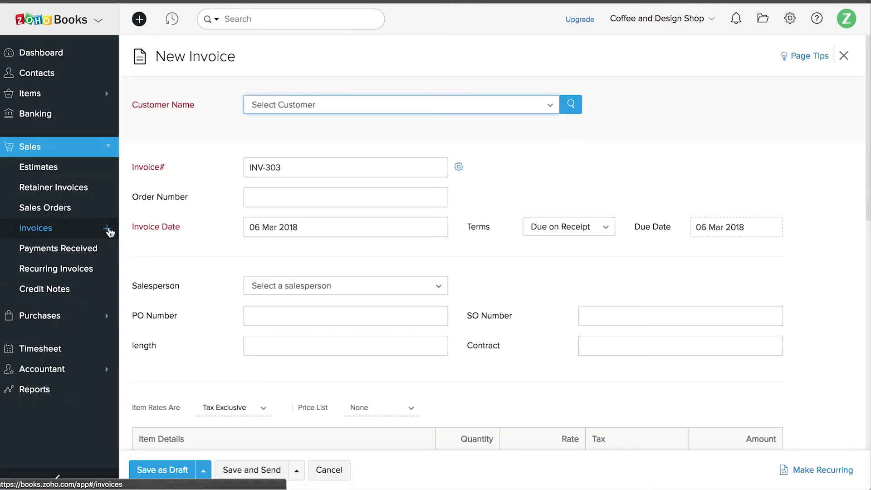
pyautogui.scroll(-2, 331, 267)
pyautogui.scroll(-3, 330, 267)
pyautogui.scroll(-1, 330, 267)
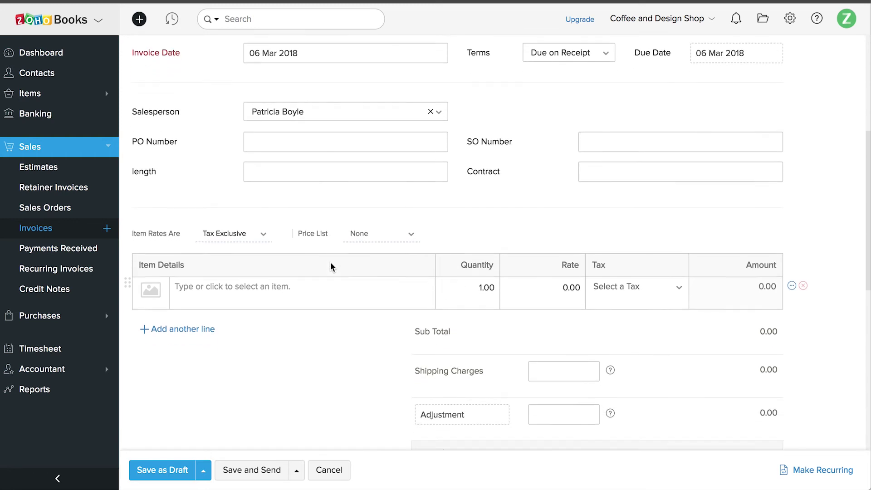
pyautogui.scroll(-1, 330, 266)
pyautogui.scroll(-1, 330, 266)
pyautogui.click(263, 191)
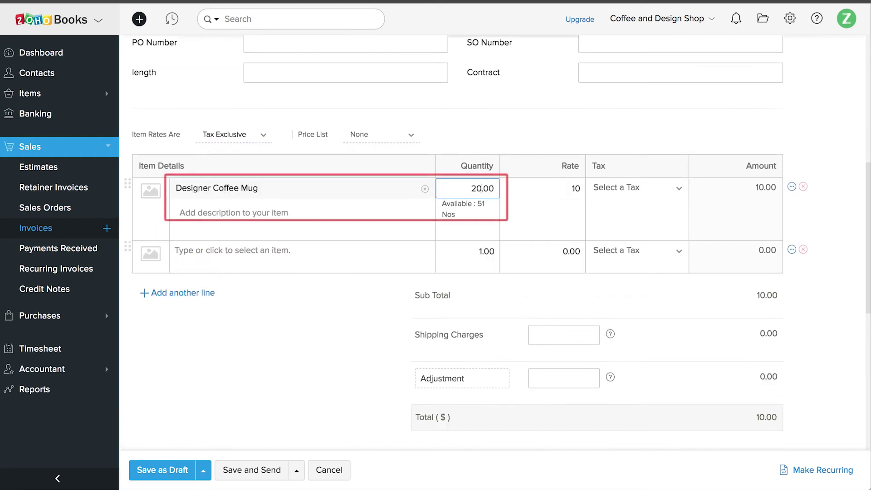
pyautogui.click(160, 470)
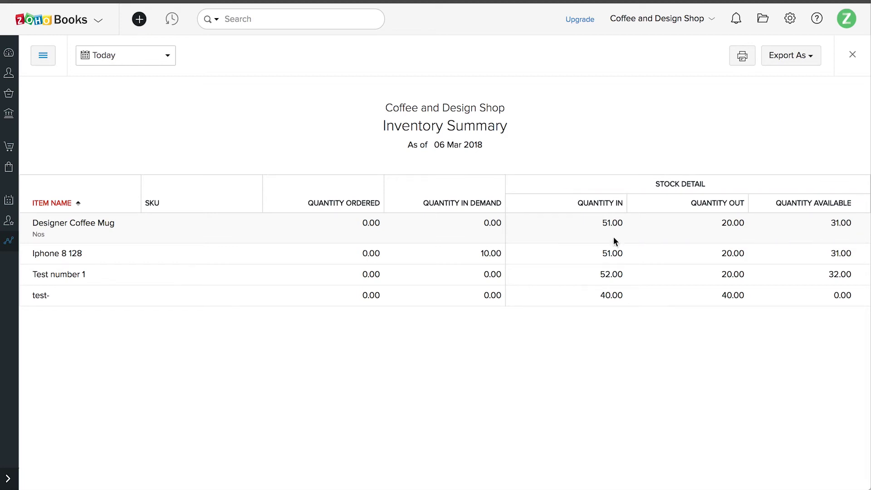
# View the Inventory Valuation Summary, then save draft invoice INV-304 for 5 more Designer Coffee Mugs.
pyautogui.click(9, 243)
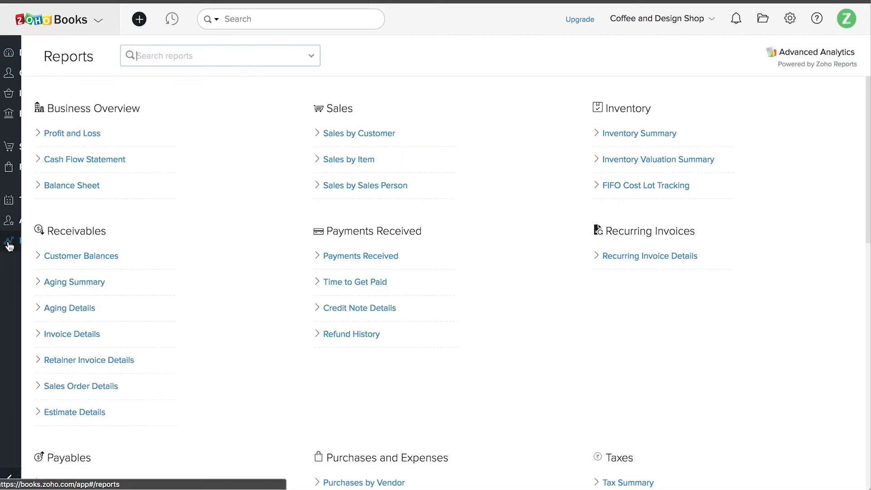
pyautogui.click(668, 160)
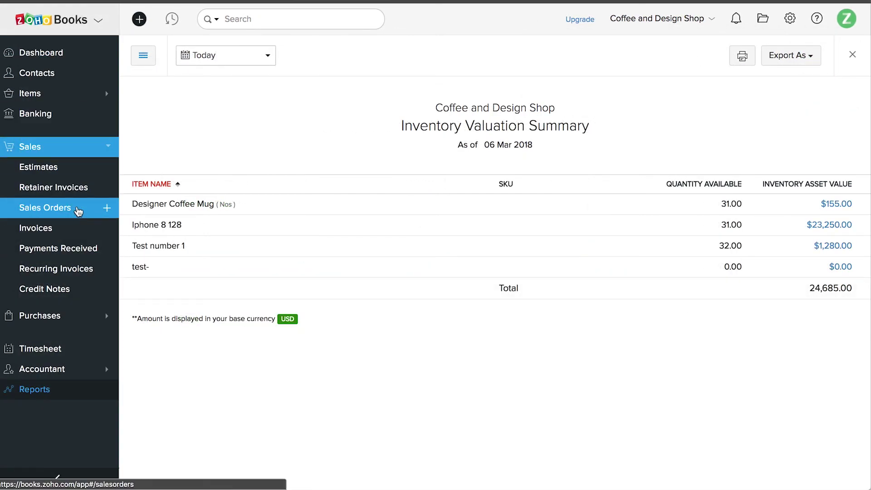
pyautogui.click(107, 228)
pyautogui.scroll(-1, 315, 192)
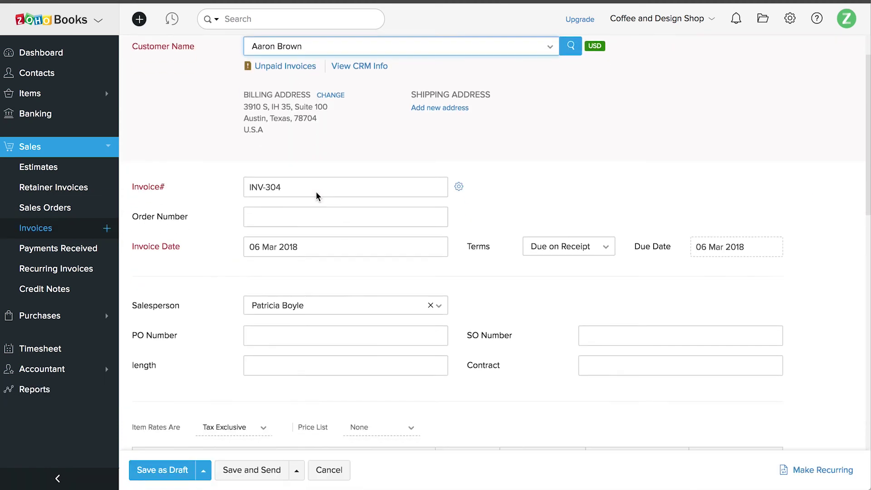
pyautogui.scroll(-5, 316, 191)
pyautogui.write('5')
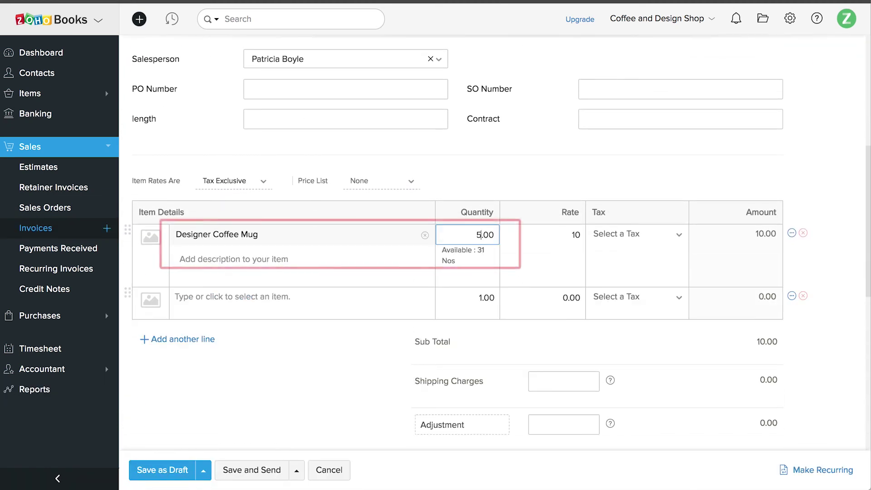
pyautogui.click(569, 333)
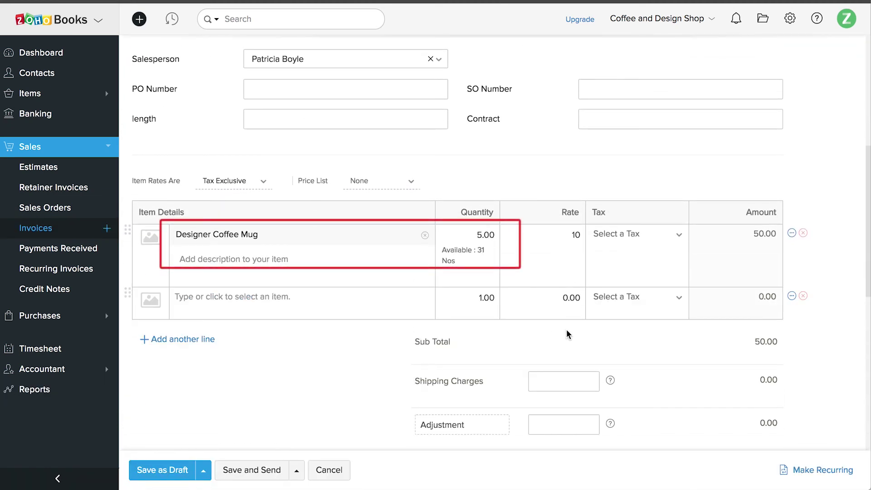
pyautogui.click(187, 471)
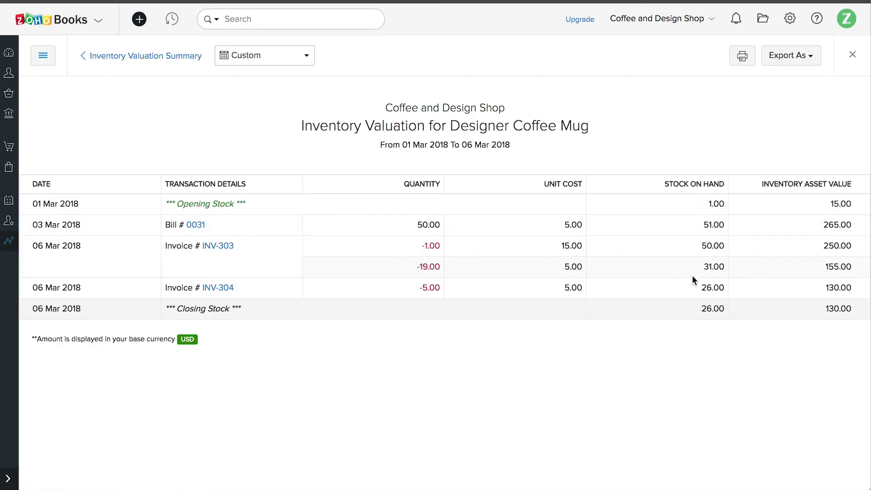